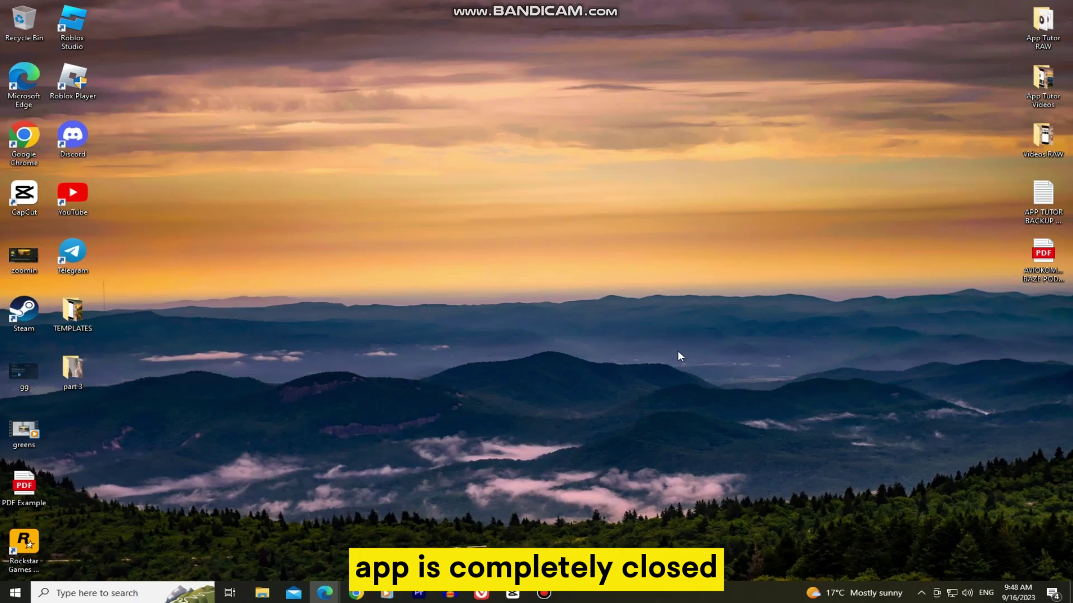
- End the 0.5 MB Google Chrome background process in Task Manager, then minimize Task Manager
{"action": "right_click", "coordinate": [611, 591]}
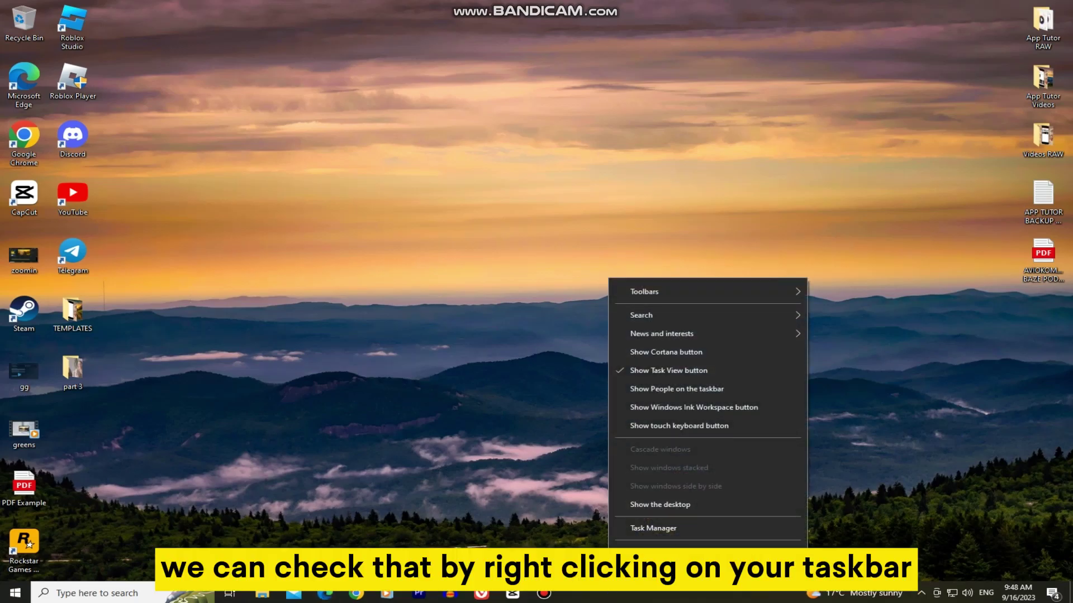
{"action": "left_click", "coordinate": [685, 530]}
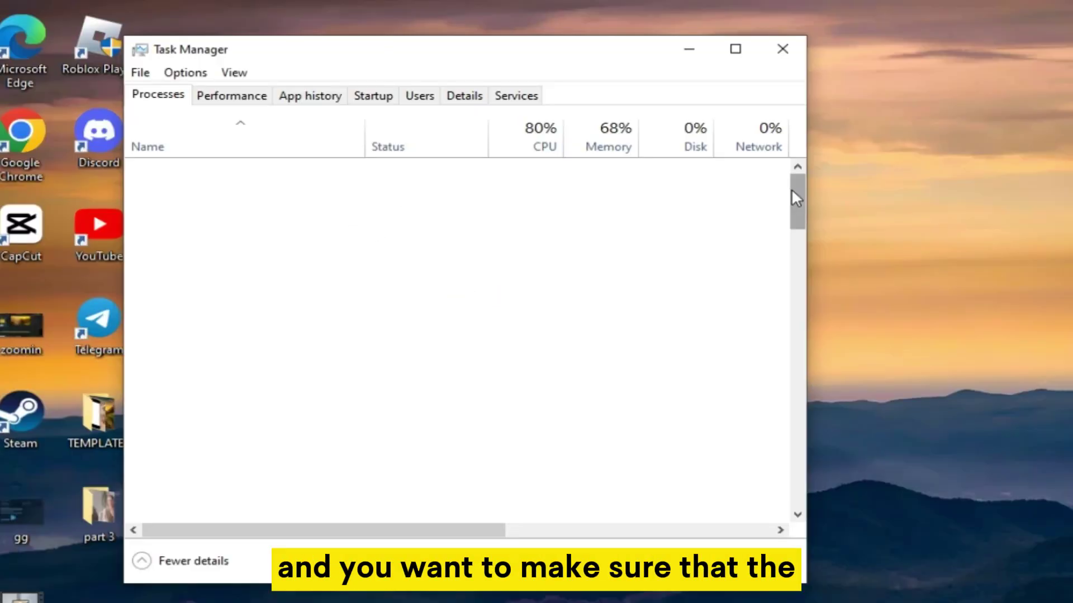
{"action": "scroll", "coordinate": [454, 275], "scroll_direction": "down", "scroll_amount": 7}
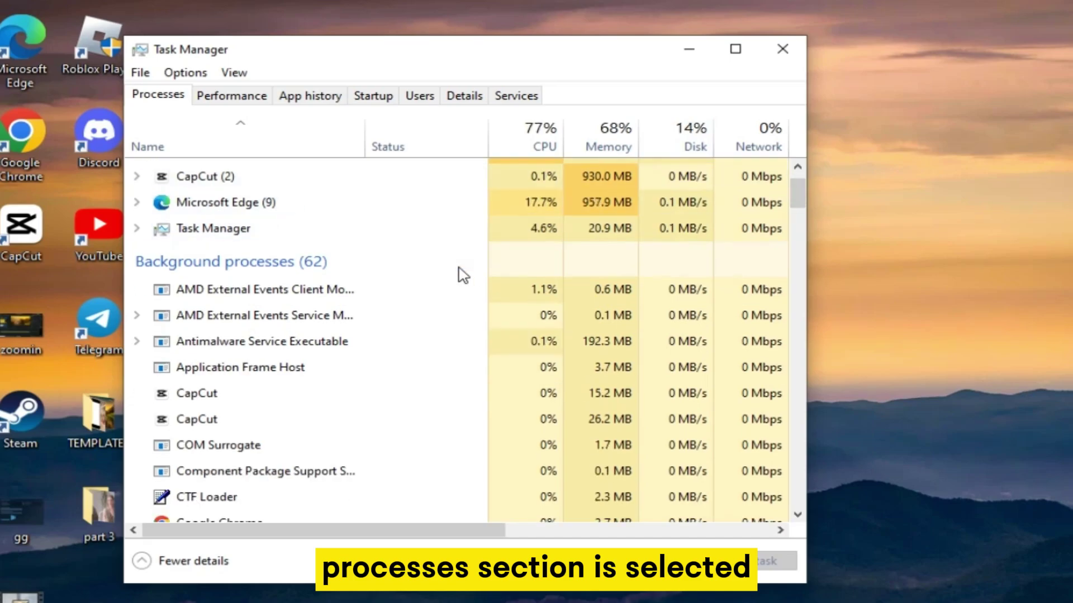
{"action": "scroll", "coordinate": [463, 275], "scroll_direction": "down", "scroll_amount": 8}
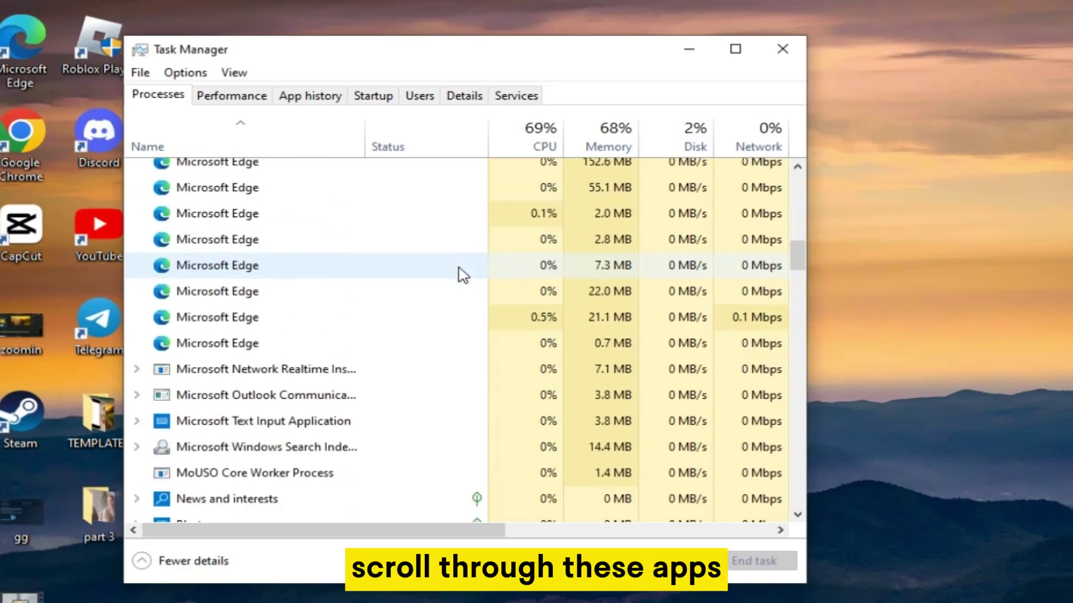
{"action": "left_click_drag", "start_coordinate": [797, 292], "coordinate": [793, 185]}
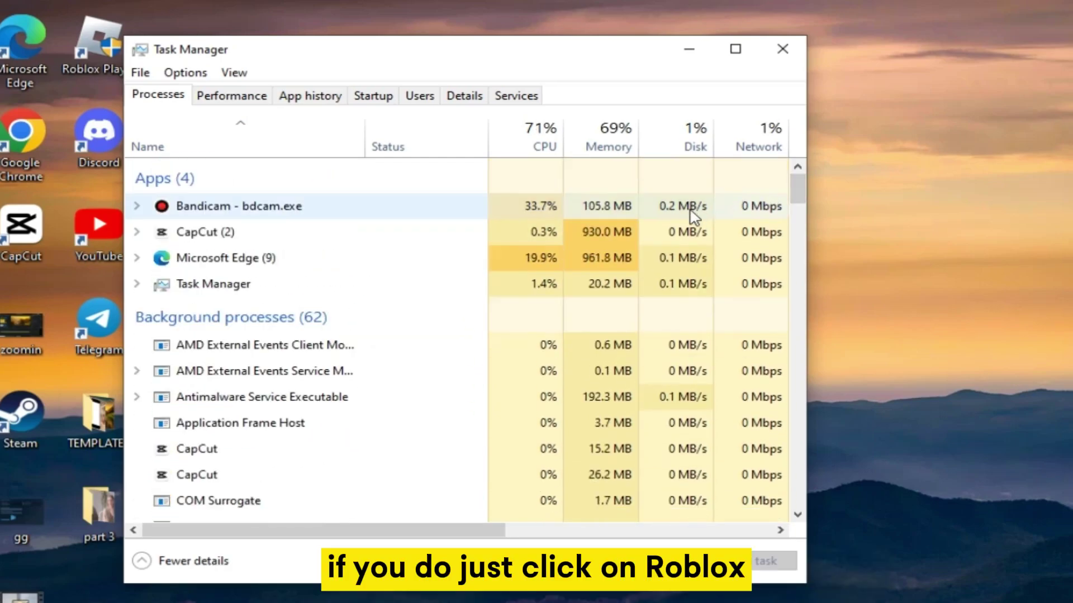
{"action": "scroll", "coordinate": [425, 411], "scroll_direction": "down", "scroll_amount": 3}
{"action": "left_click", "coordinate": [421, 382]}
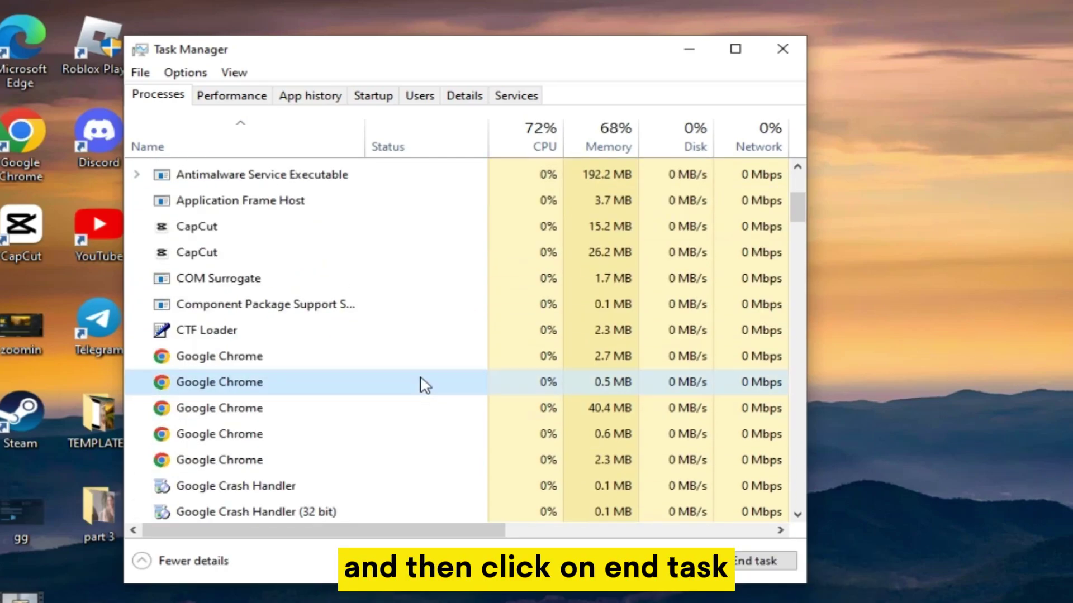
{"action": "left_click", "coordinate": [753, 560]}
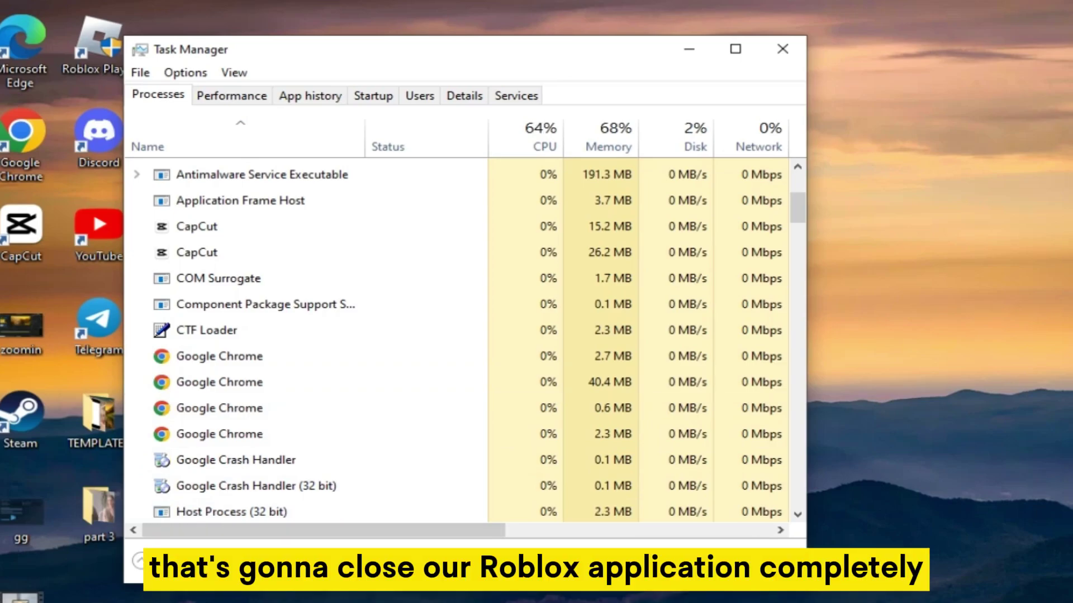
{"action": "left_click", "coordinate": [694, 54]}
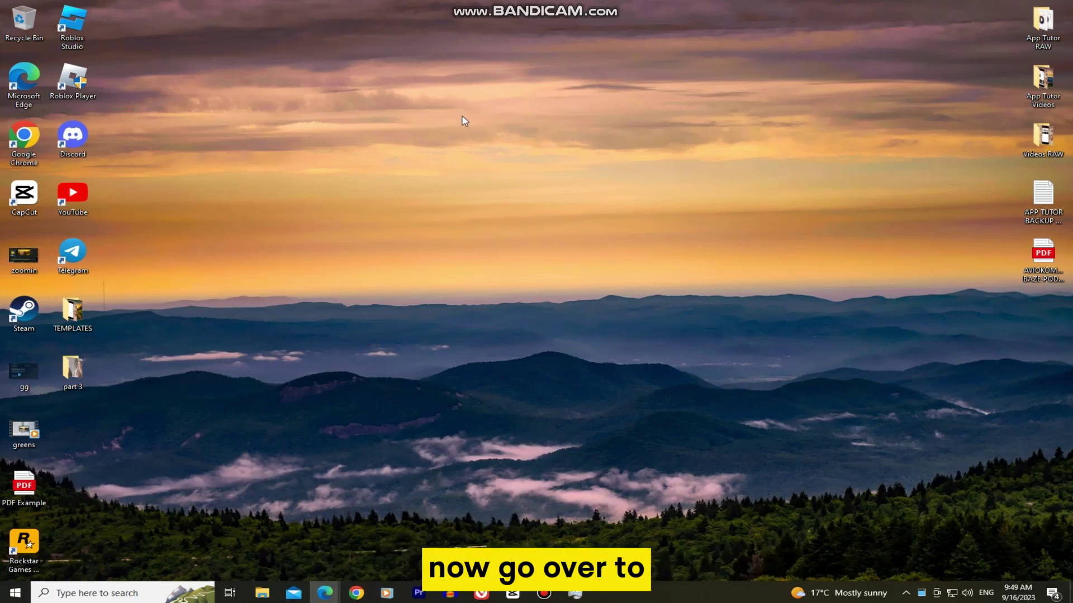
- Open %appdata% from the Run dialog, replacing the old %temp% entry
{"action": "left_click", "coordinate": [95, 593]}
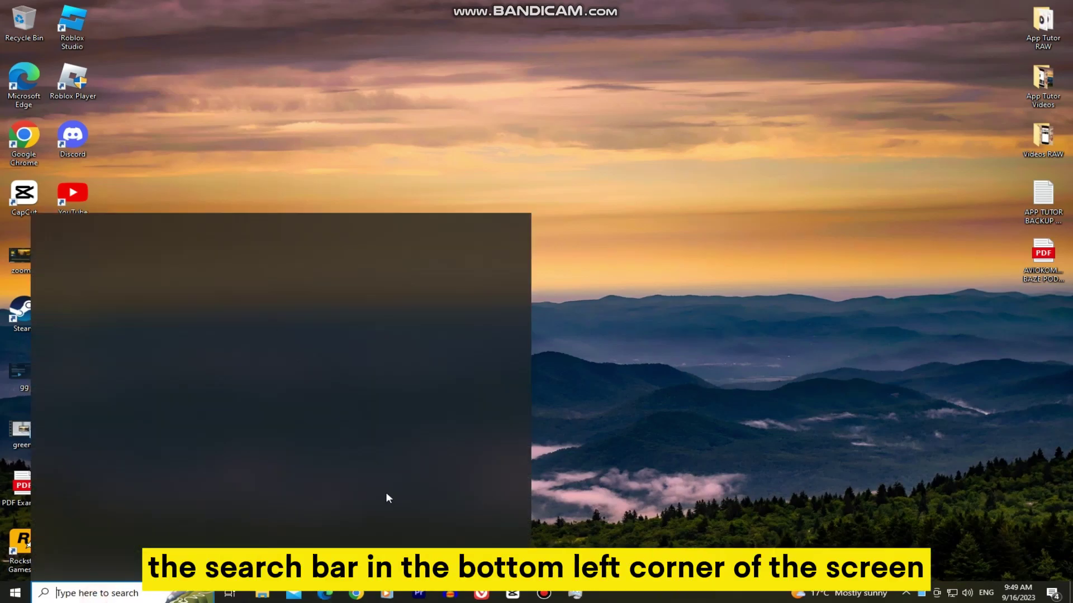
{"action": "type", "text": "run"}
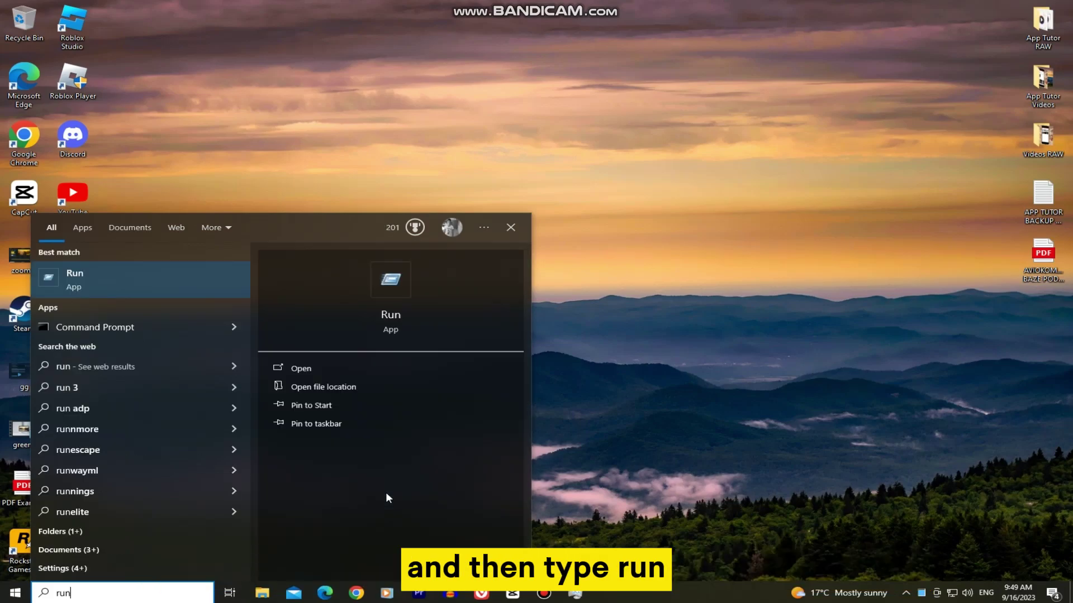
{"action": "left_click", "coordinate": [199, 290]}
{"action": "left_click_drag", "start_coordinate": [140, 465], "coordinate": [484, 184]}
{"action": "key", "text": "BackSpace"}
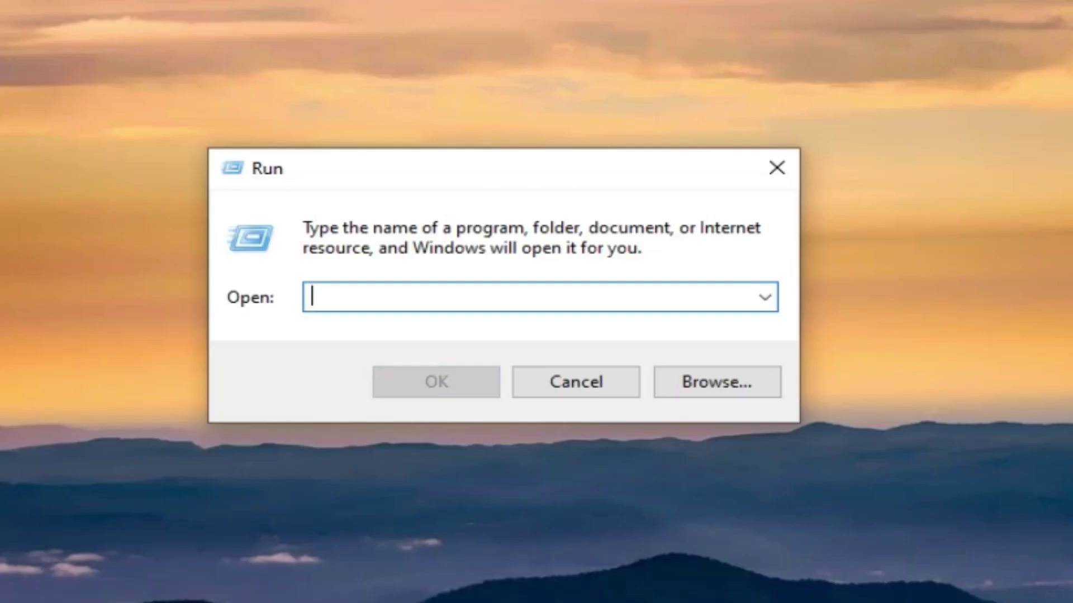
{"action": "type", "text": "%app"}
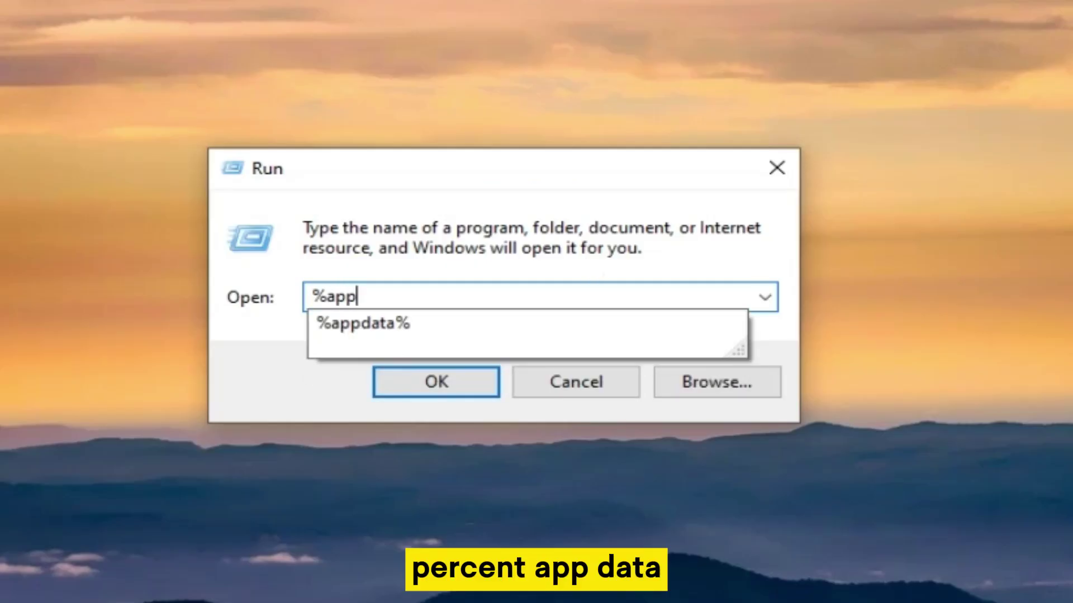
{"action": "type", "text": "data%"}
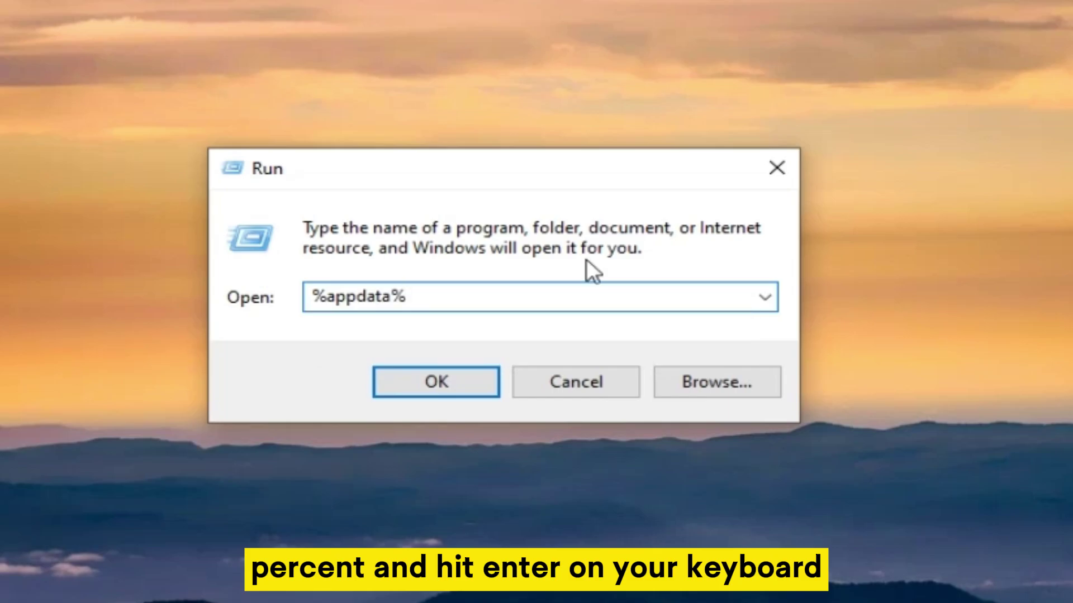
{"action": "key", "text": "Return"}
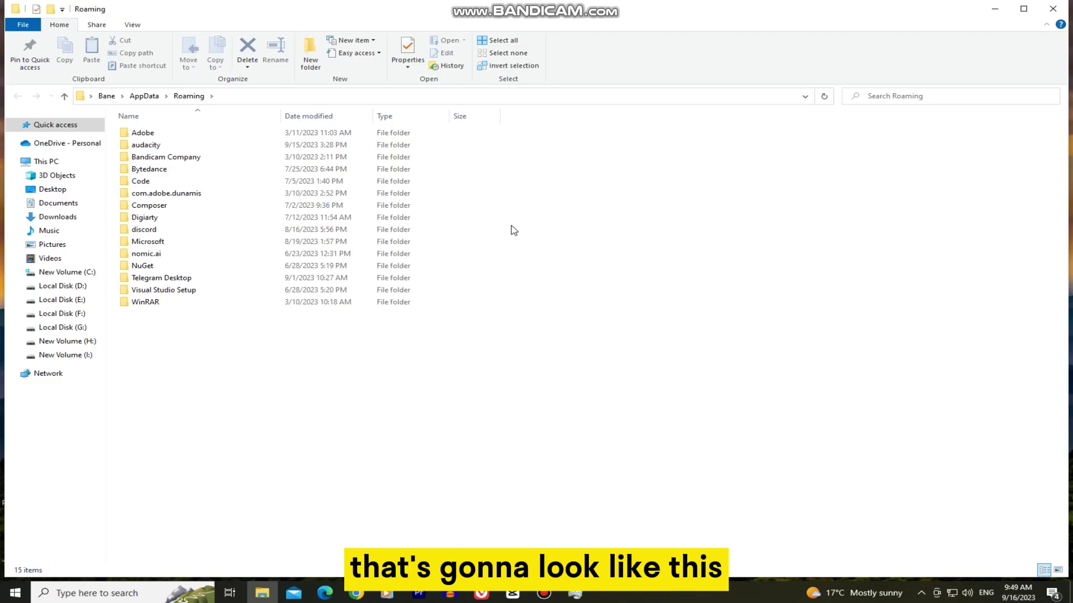
- Go up to AppData, enter Local, and send the Roblox folder to the Recycle Bin
{"action": "left_click", "coordinate": [144, 96]}
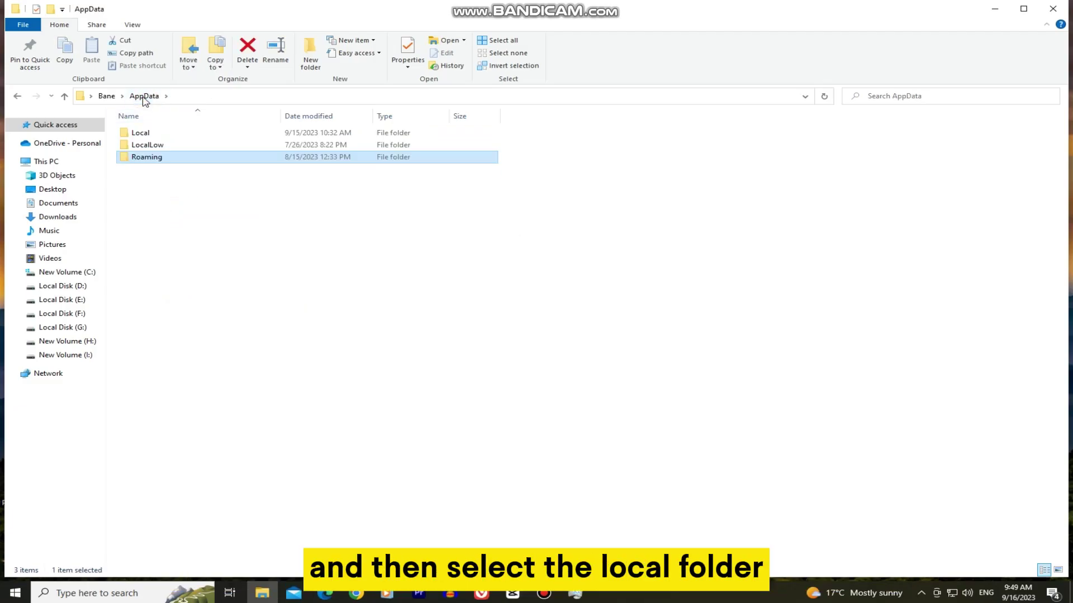
{"action": "double_click", "coordinate": [254, 137]}
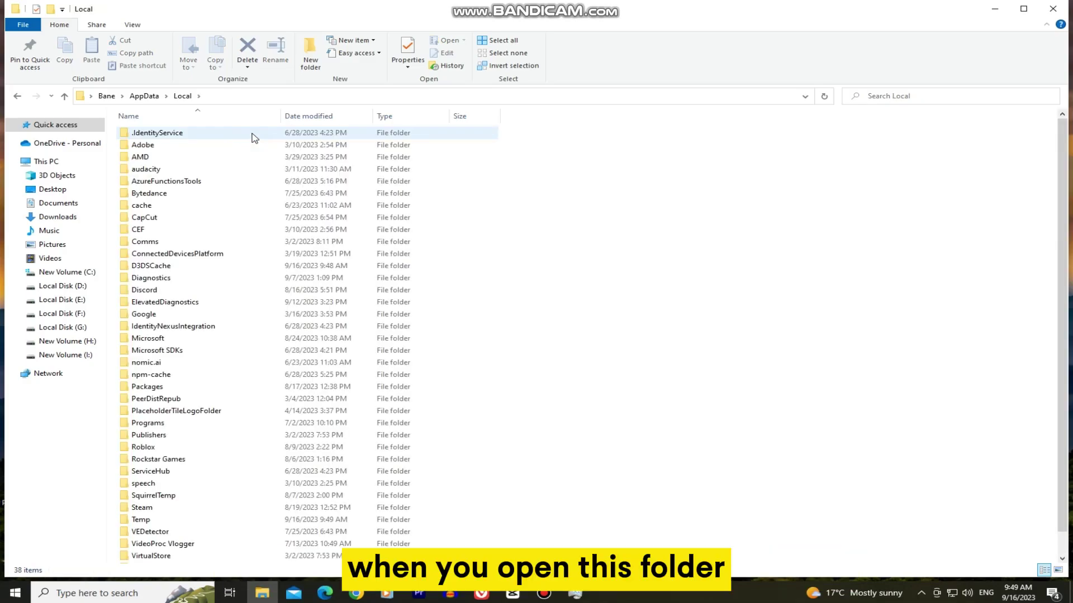
{"action": "left_click", "coordinate": [232, 448]}
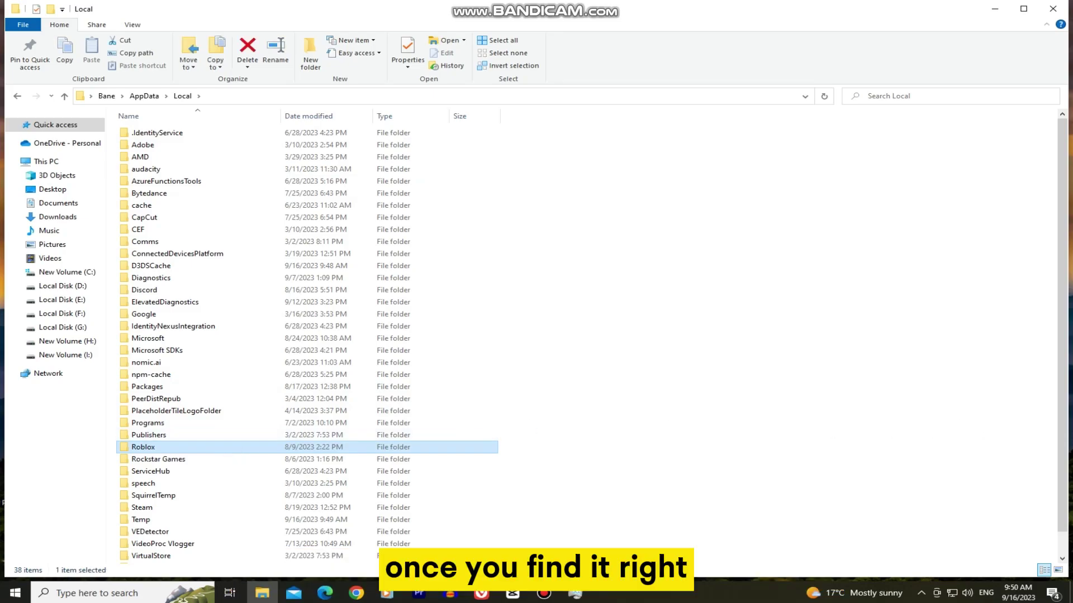
{"action": "key", "text": "alt+Tab"}
{"action": "right_click", "coordinate": [250, 448]}
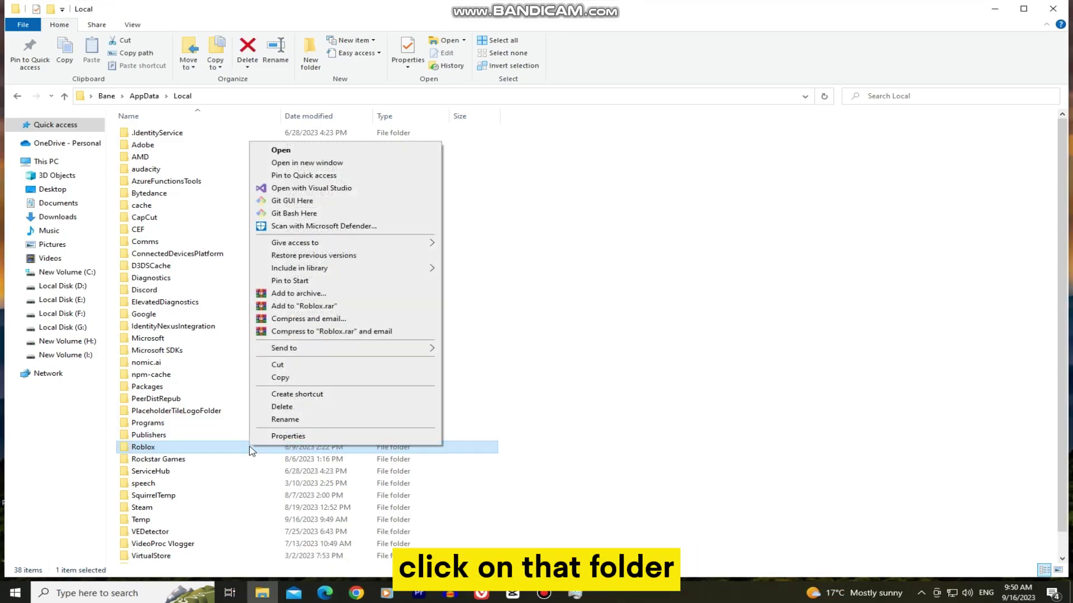
{"action": "left_click", "coordinate": [311, 411]}
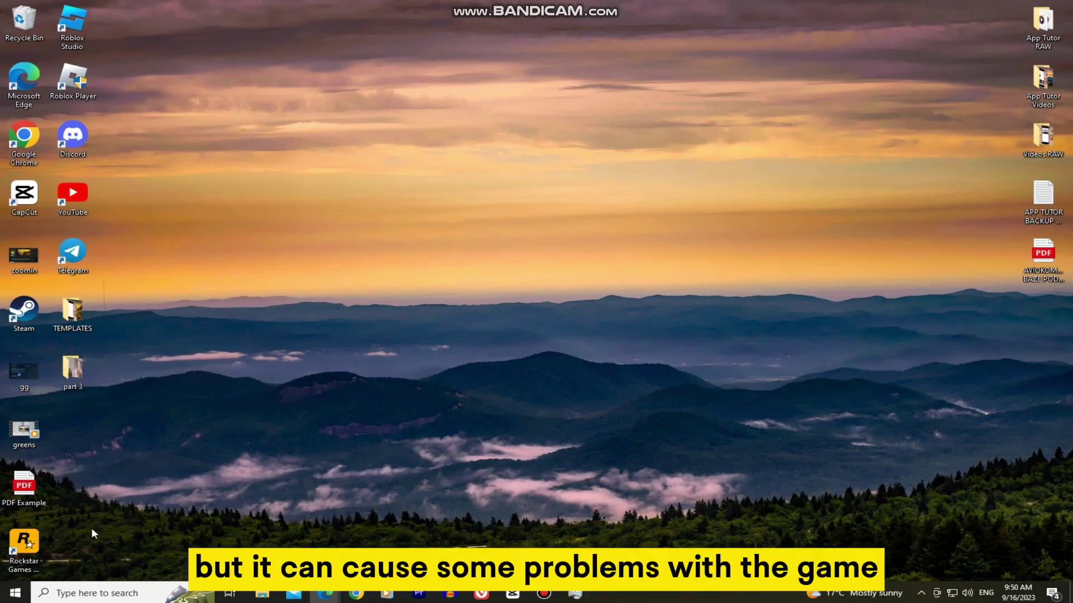
- Search Windows for 'vpn' and bring up the VPN settings page
{"action": "left_click", "coordinate": [83, 587]}
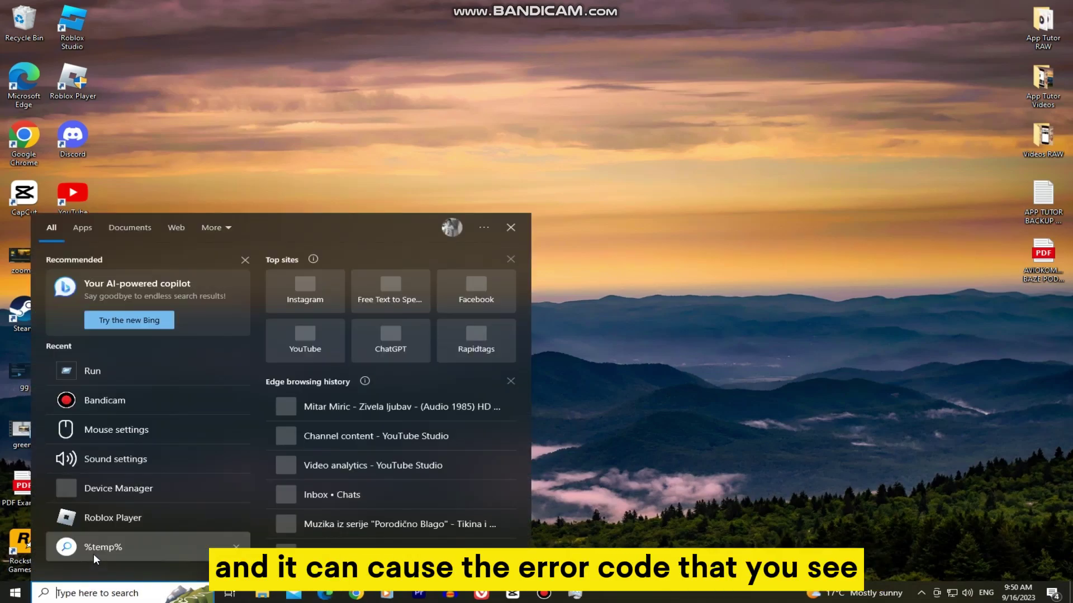
{"action": "type", "text": "vpn"}
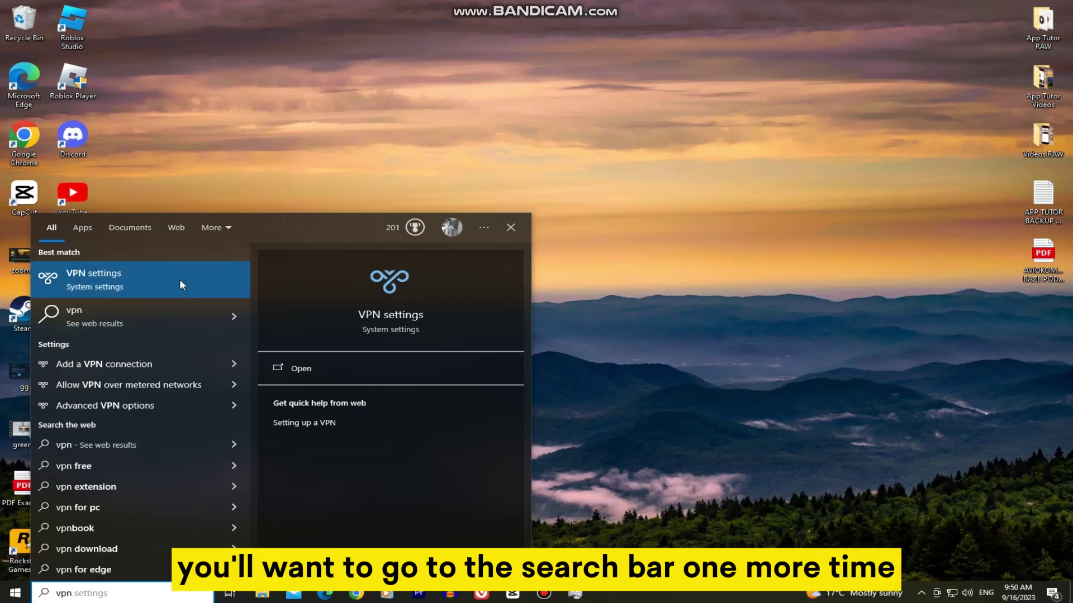
{"action": "key", "text": "Escape"}
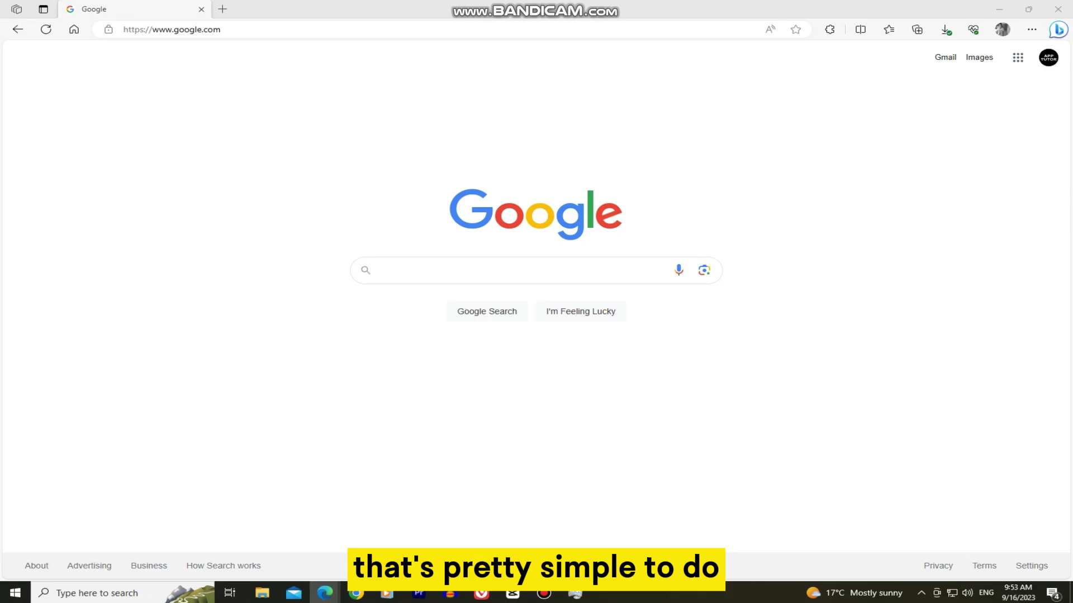
- Navigate the browser to roblox.com
{"action": "left_click", "coordinate": [630, 29]}
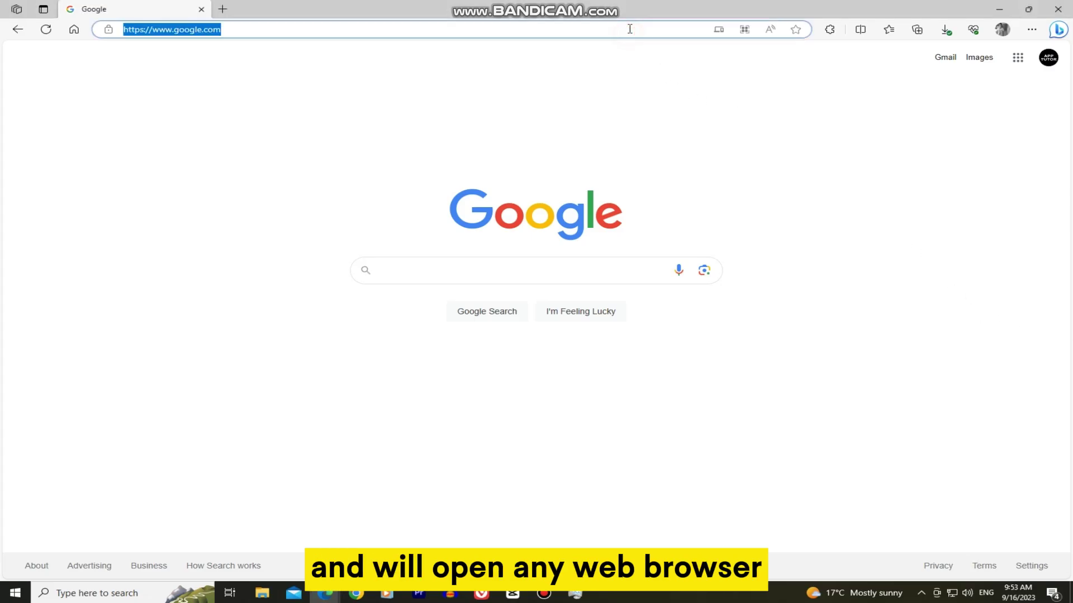
{"action": "type", "text": "roblox.com"}
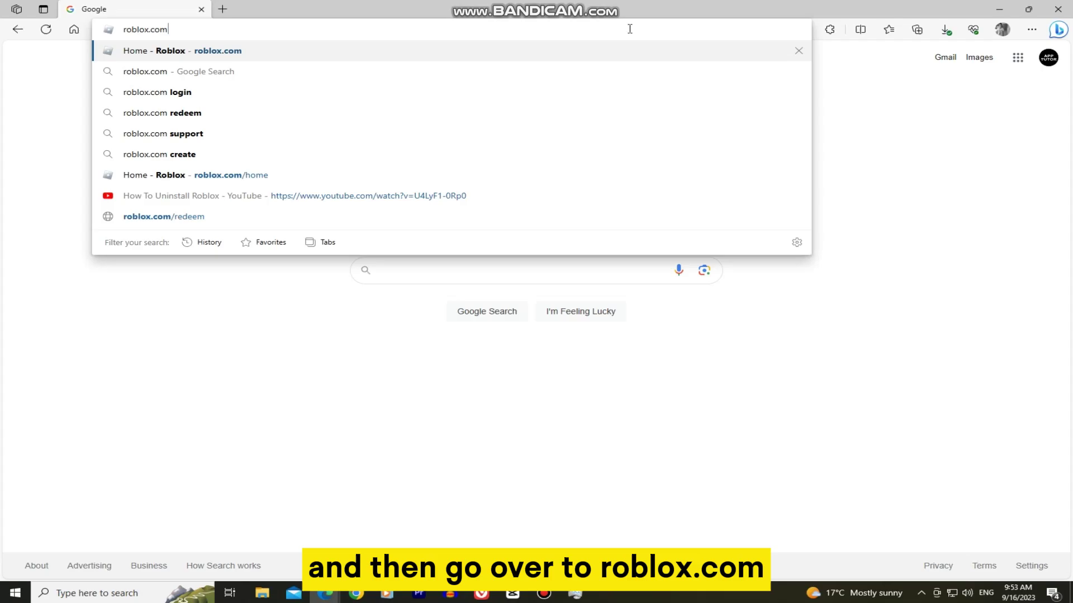
{"action": "key", "text": "Return"}
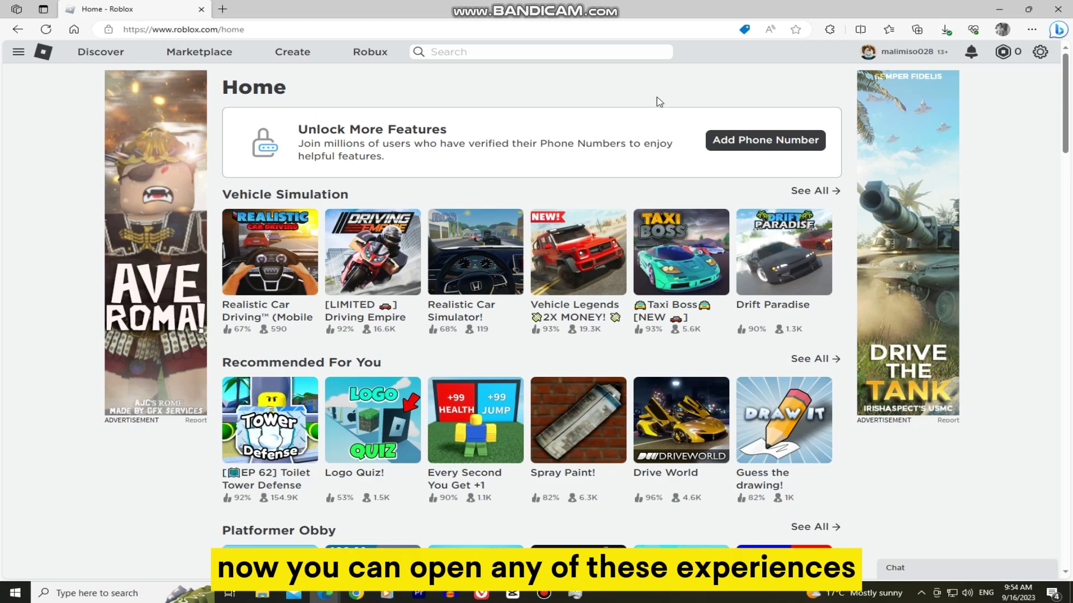
- Play Drift Paradise, allow the Roblox app prompt, and download the Roblox installer
{"action": "left_click", "coordinate": [790, 274]}
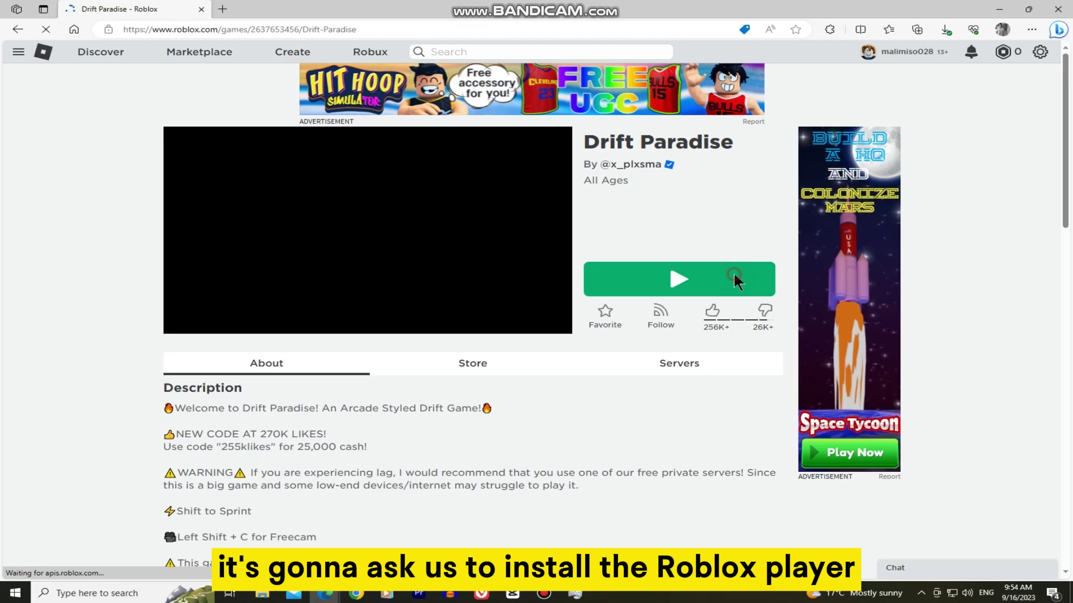
{"action": "left_click", "coordinate": [735, 277]}
{"action": "left_click", "coordinate": [618, 114]}
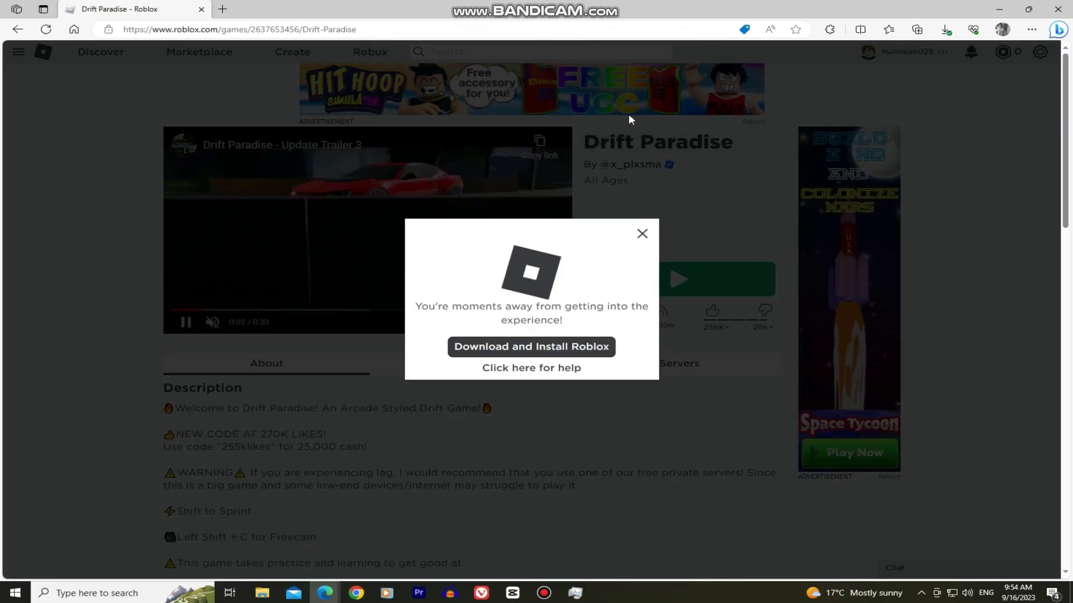
{"action": "left_click", "coordinate": [598, 350]}
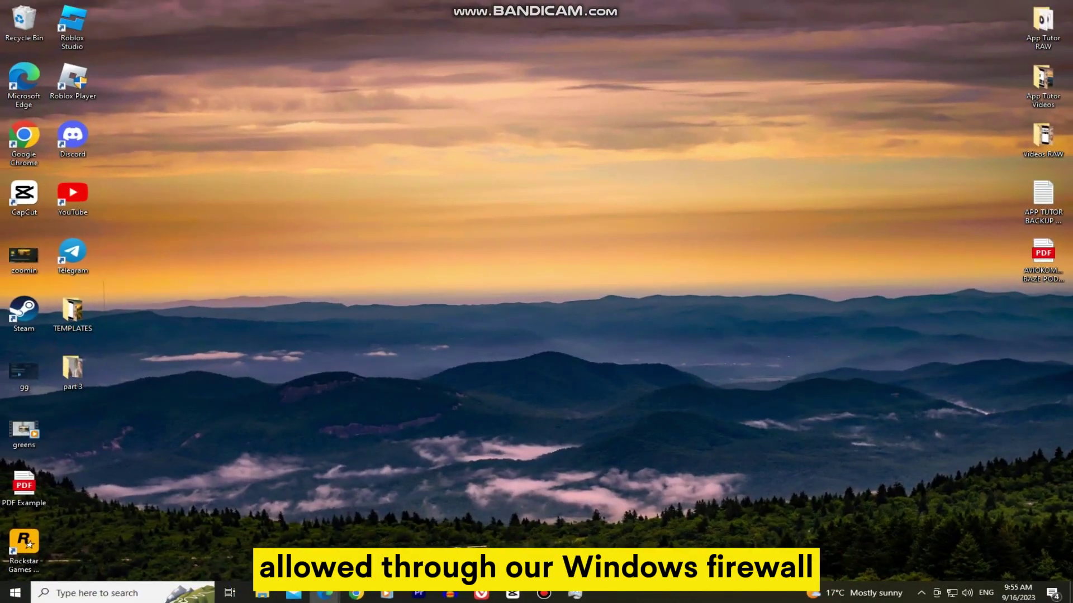
- Search 'firewall' and go to Windows Security's Firewall & network protection page
{"action": "left_click", "coordinate": [159, 586]}
{"action": "type", "text": "fir"}
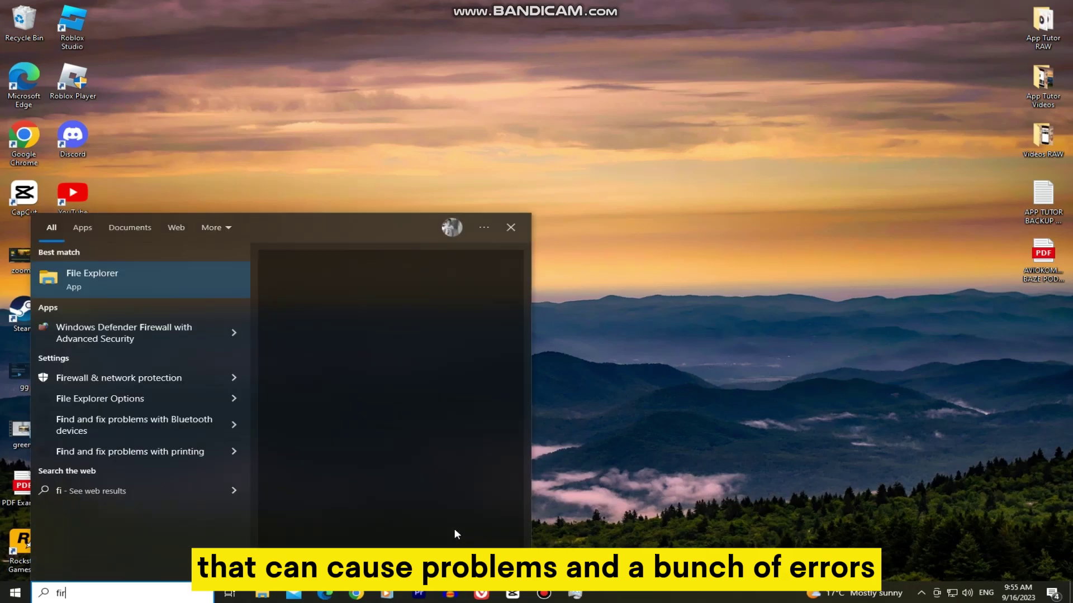
{"action": "type", "text": "ewall"}
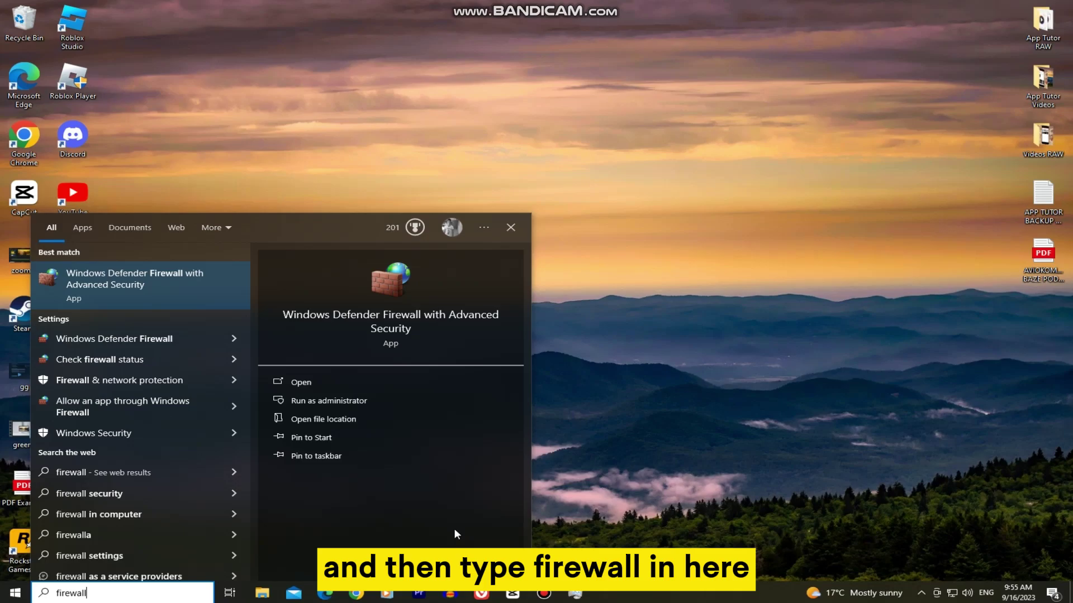
{"action": "key", "text": "Down"}
{"action": "key", "text": "Down"}
{"action": "key", "text": "Down"}
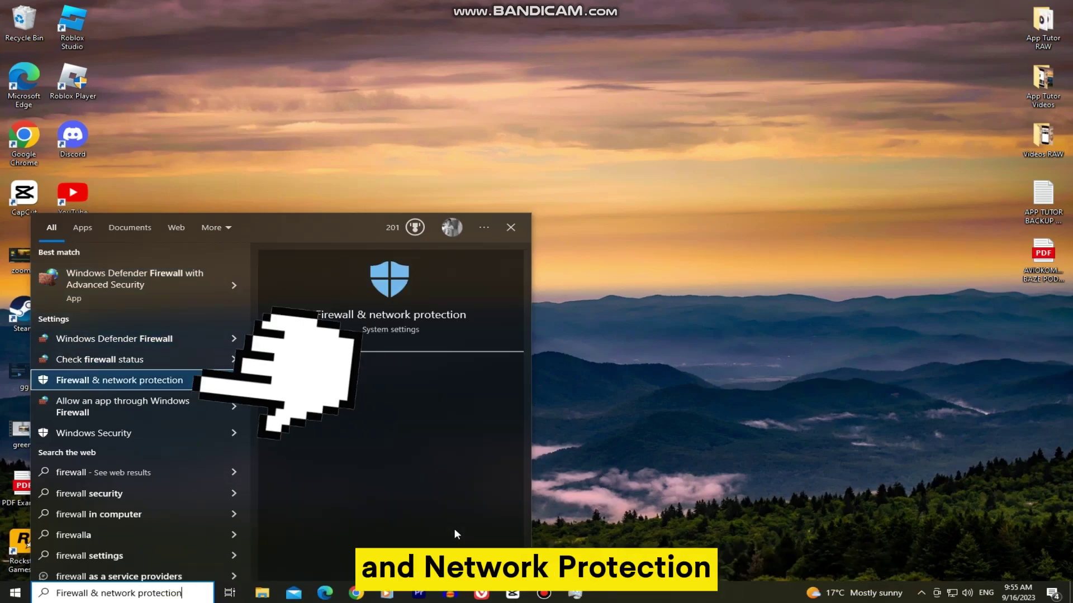
{"action": "left_click", "coordinate": [223, 380]}
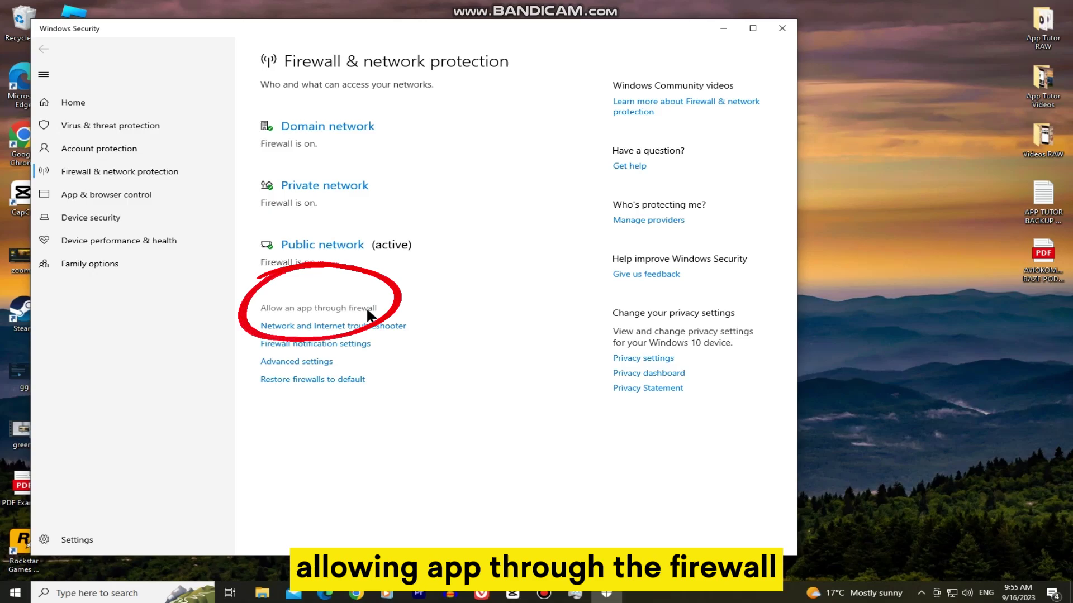
- Allow Remote Event Monitor through the firewall on private networks, save, and close Windows Security
{"action": "left_click", "coordinate": [367, 307]}
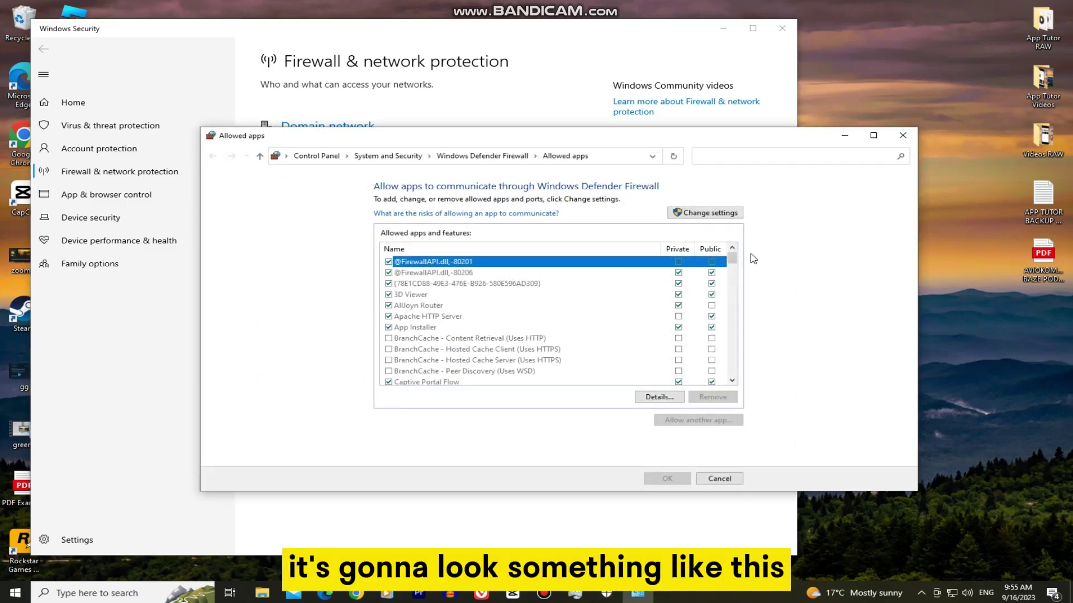
{"action": "left_click", "coordinate": [735, 213]}
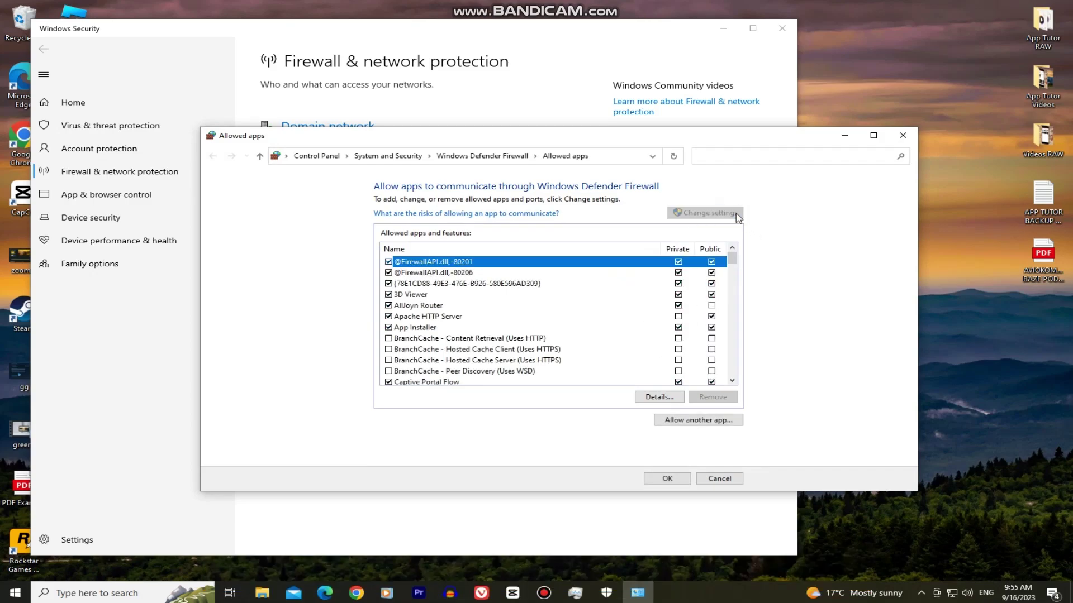
{"action": "scroll", "coordinate": [641, 280], "scroll_direction": "down", "scroll_amount": 20}
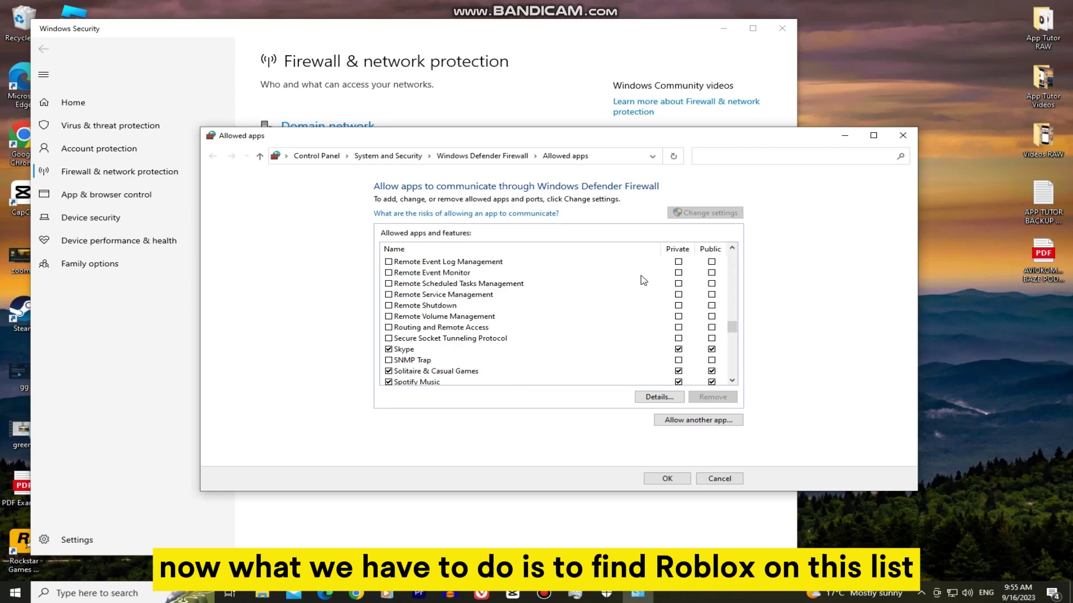
{"action": "scroll", "coordinate": [642, 280], "scroll_direction": "up", "scroll_amount": 1}
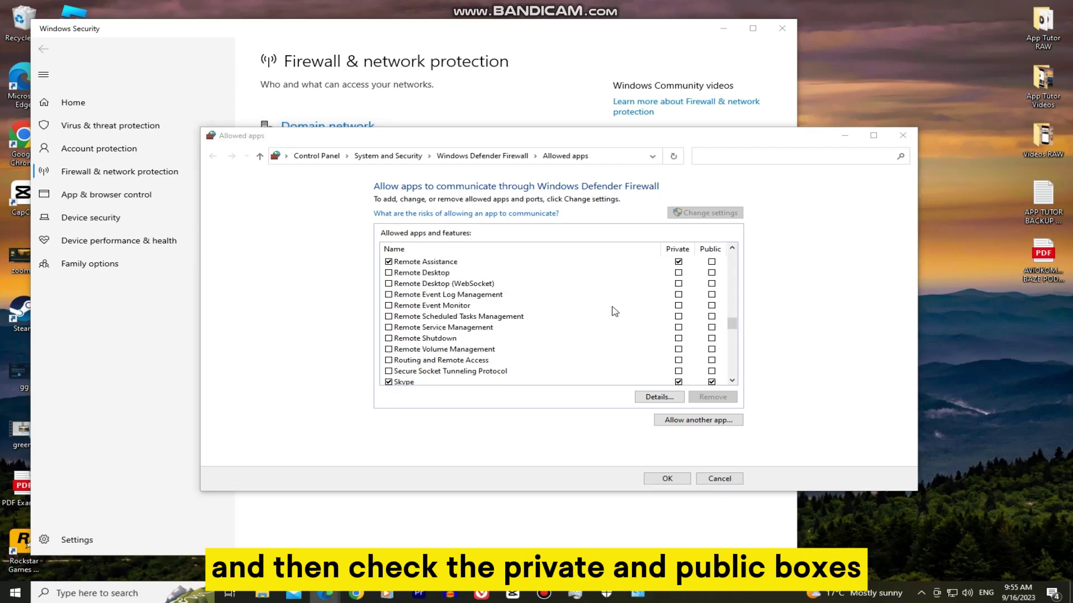
{"action": "left_click", "coordinate": [678, 305]}
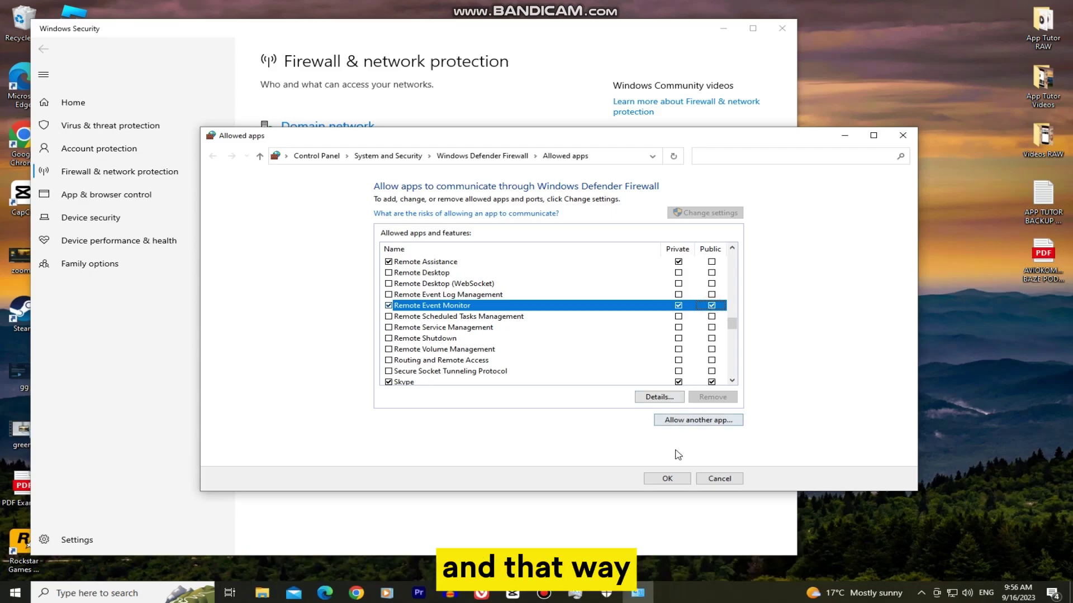
{"action": "left_click", "coordinate": [676, 482]}
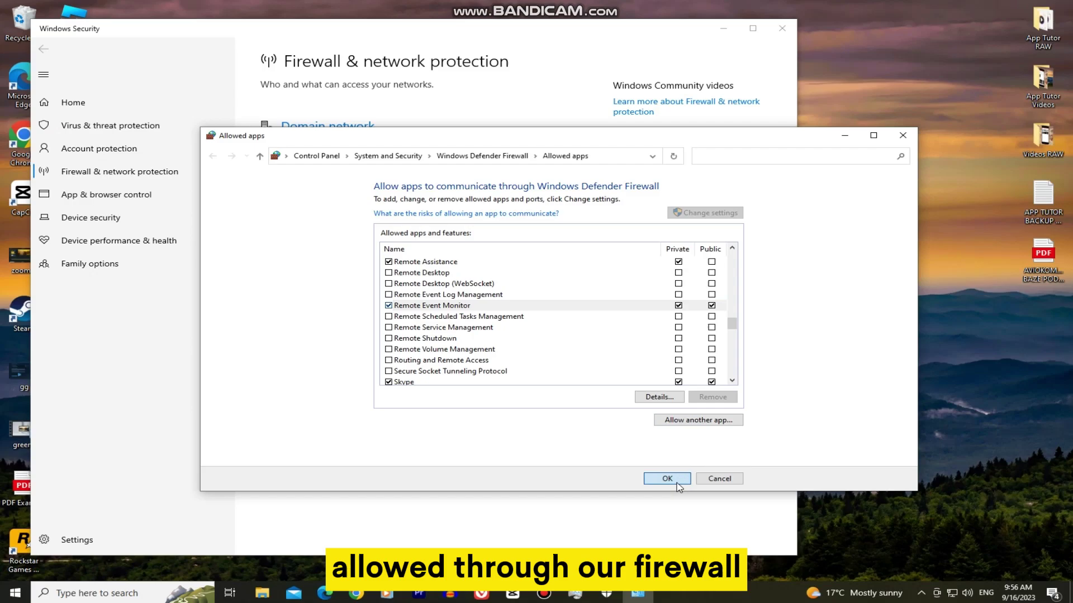
{"action": "left_click", "coordinate": [673, 481]}
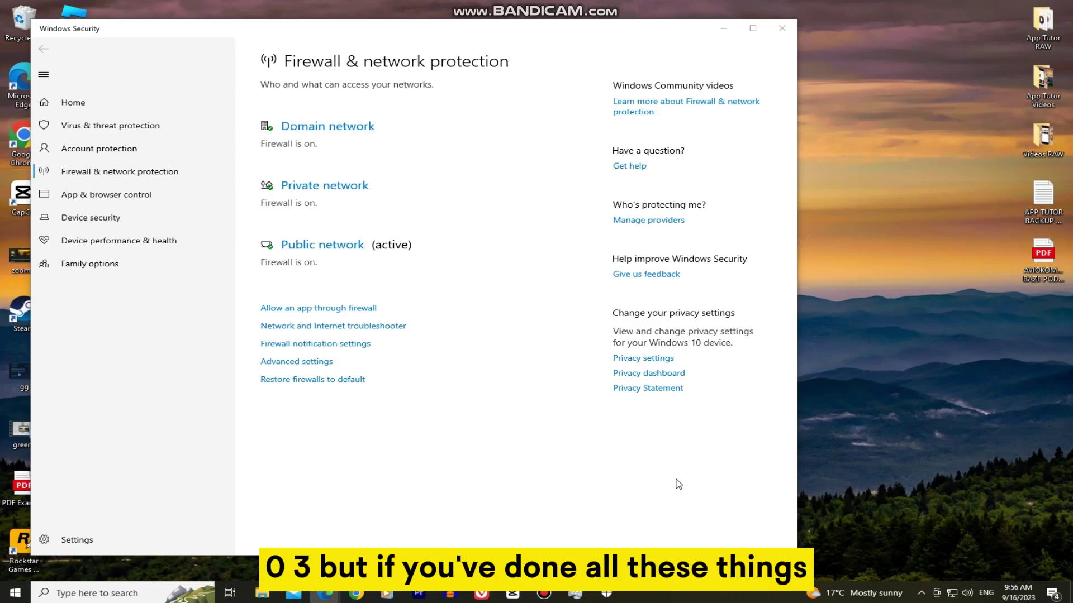
{"action": "left_click", "coordinate": [788, 26]}
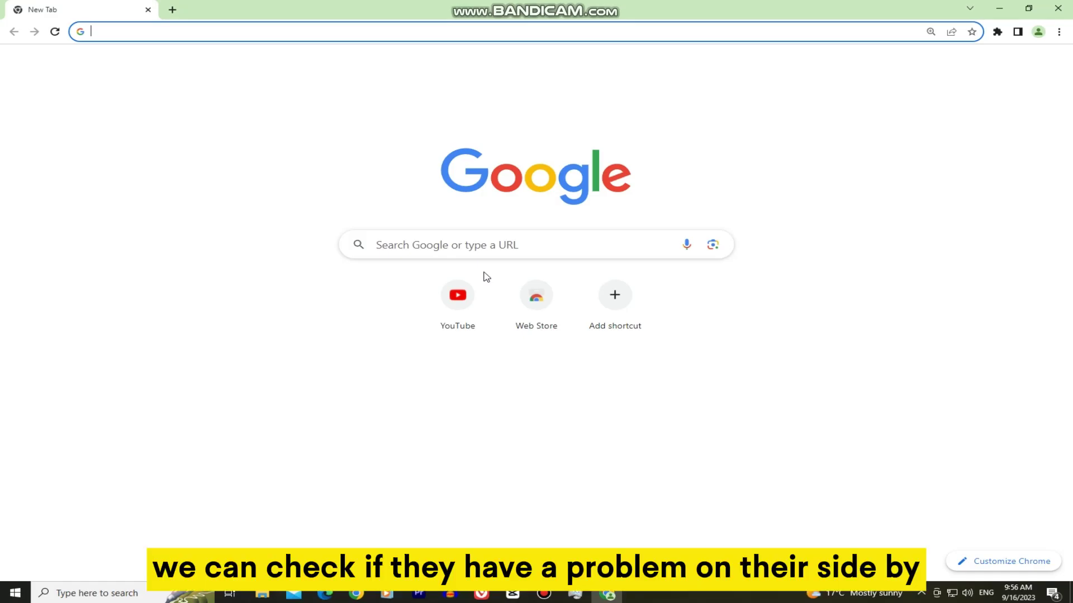
- Load status.roblox.com and review the service list showing All Systems Operational
{"action": "type", "text": "status."}
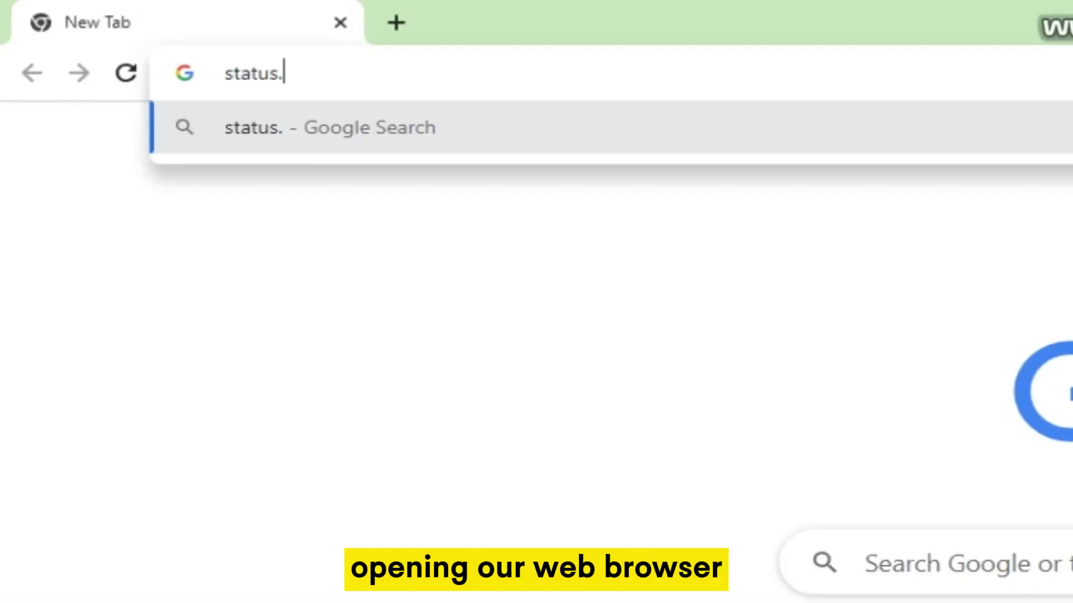
{"action": "type", "text": "roblox.com"}
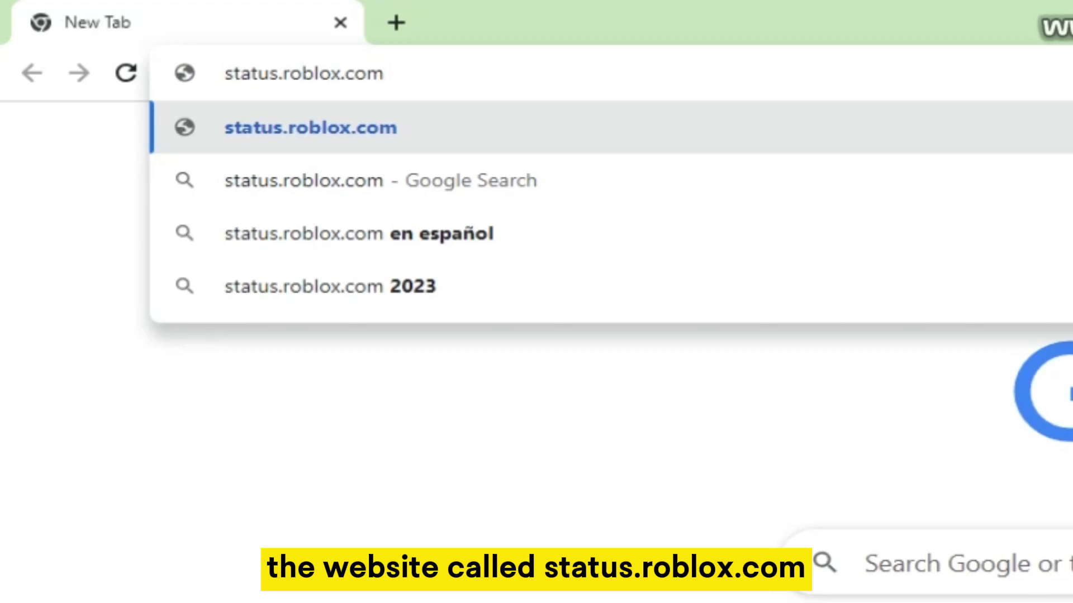
{"action": "key", "text": "Return"}
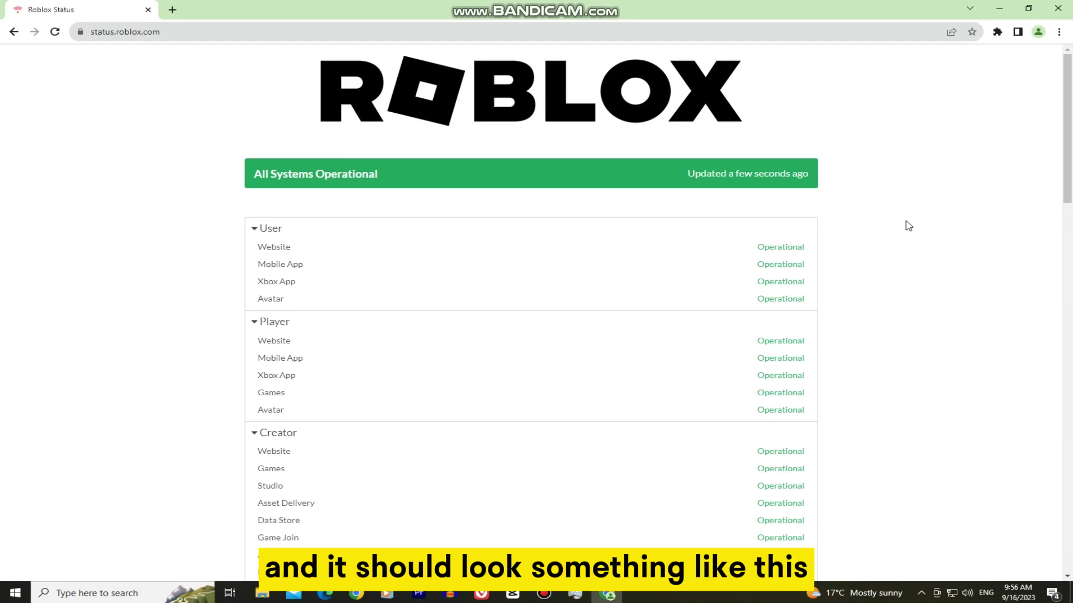
{"action": "scroll", "coordinate": [908, 225], "scroll_direction": "down", "scroll_amount": 6}
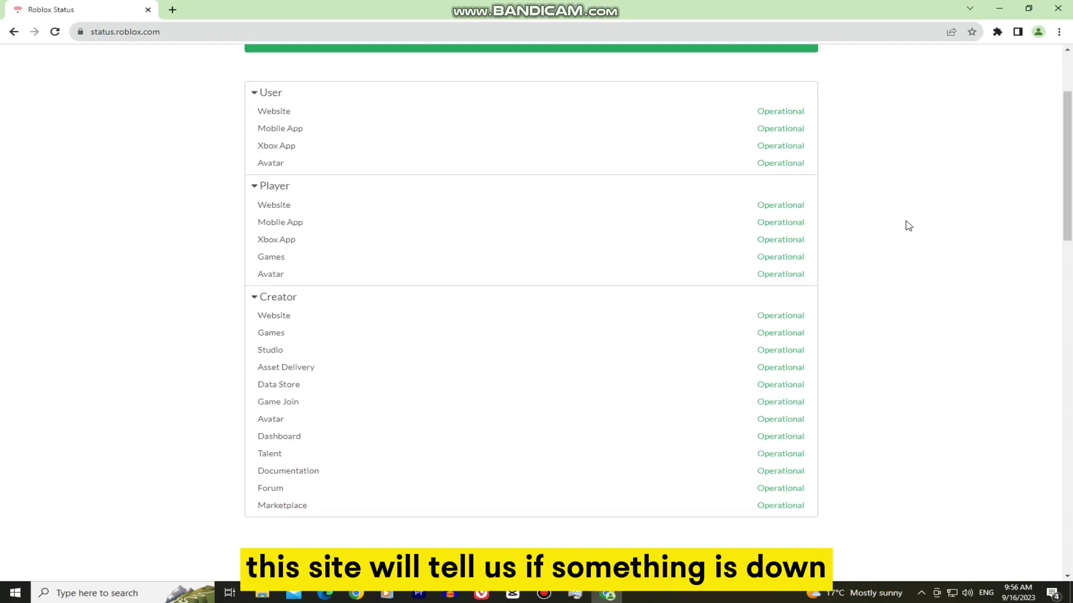
{"action": "scroll", "coordinate": [909, 226], "scroll_direction": "down", "scroll_amount": 3}
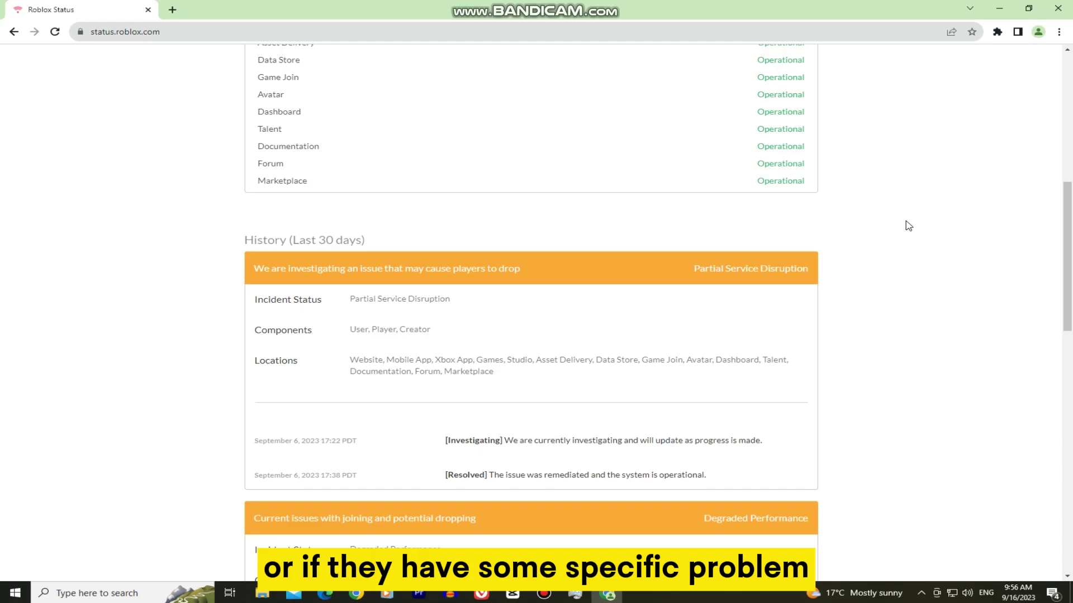
{"action": "scroll", "coordinate": [908, 226], "scroll_direction": "up", "scroll_amount": 8}
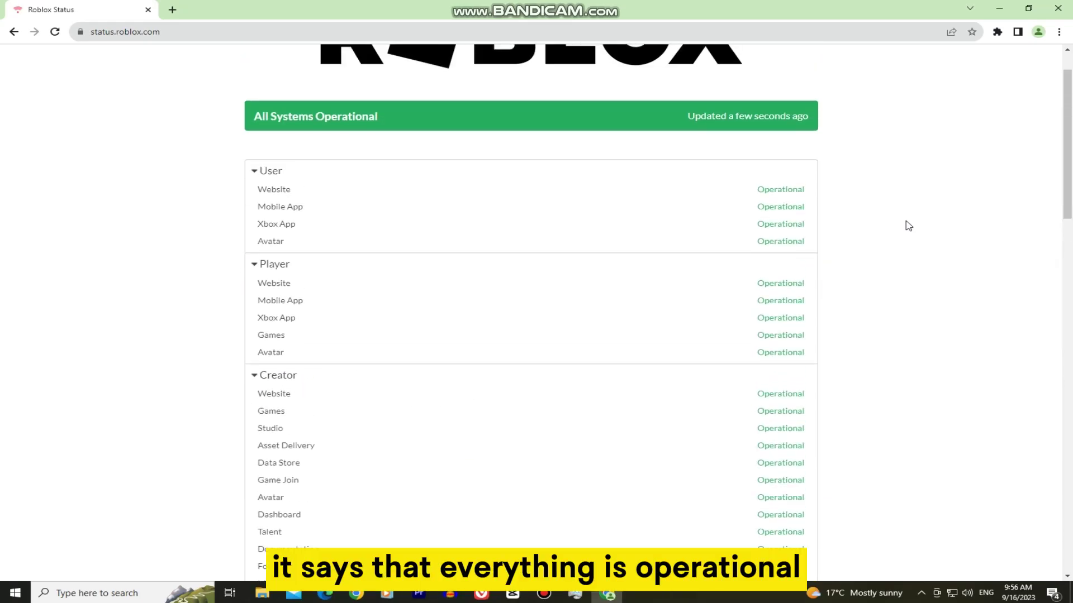
{"action": "scroll", "coordinate": [908, 226], "scroll_direction": "down", "scroll_amount": 1}
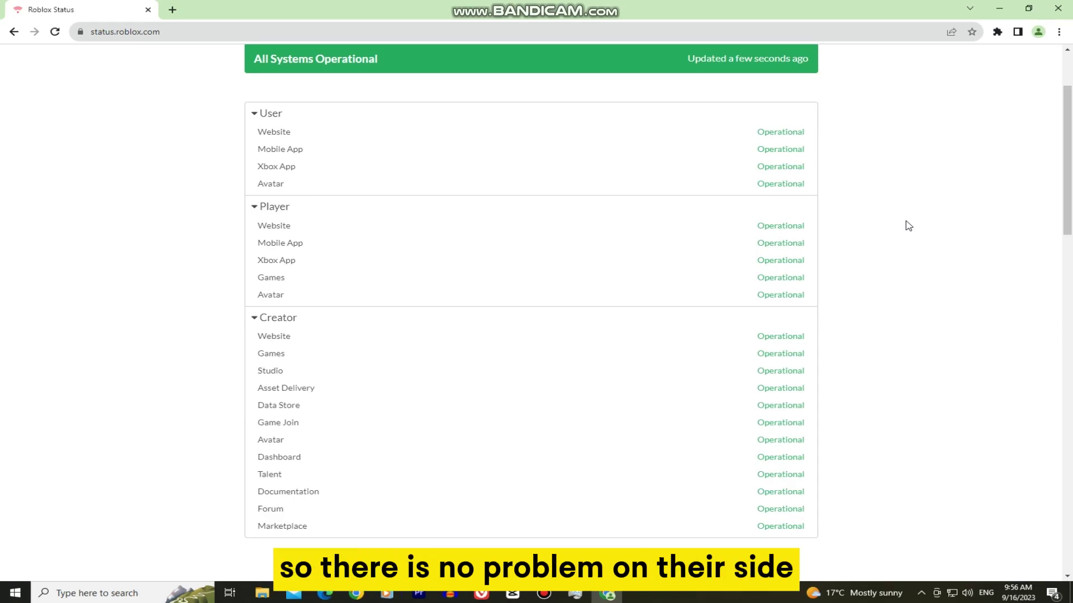